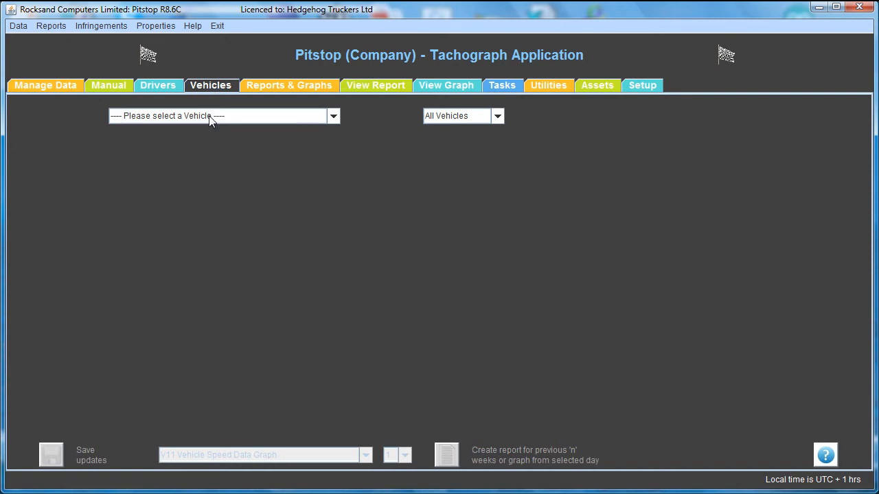
- Load the record of vehicle SP61YYY and select its Wed 24-Dec-2014 activity row
{"action": "left_click", "coordinate": [210, 118]}
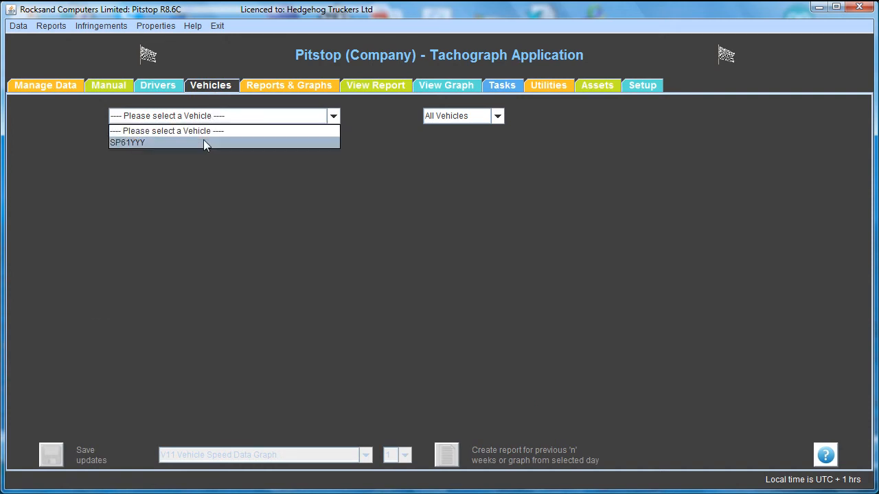
{"action": "left_click", "coordinate": [205, 143]}
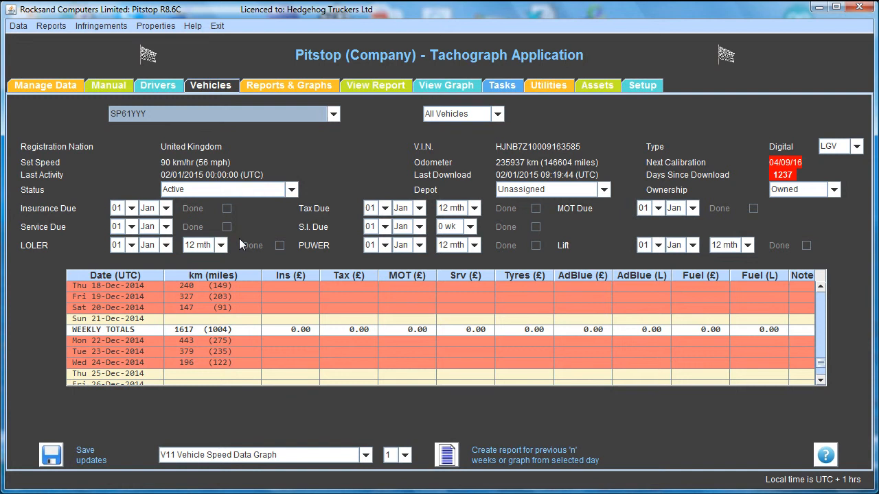
{"action": "left_click", "coordinate": [219, 363]}
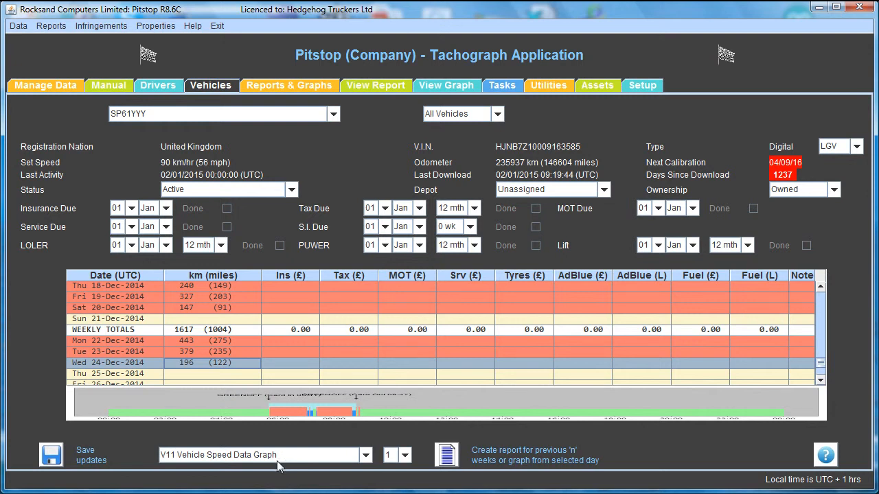
- Create the V11 Vehicle Speed Data Graph for Wed 24-Dec-2014
{"action": "left_click", "coordinate": [241, 455]}
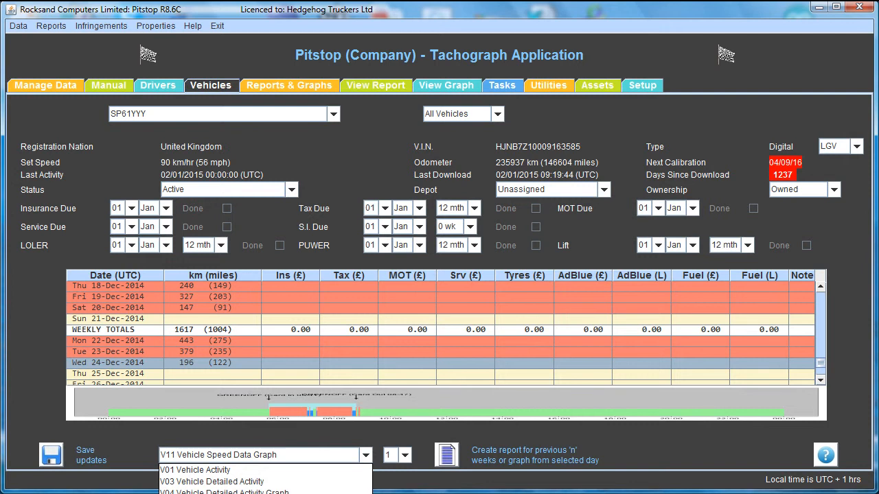
{"action": "key", "text": "Return"}
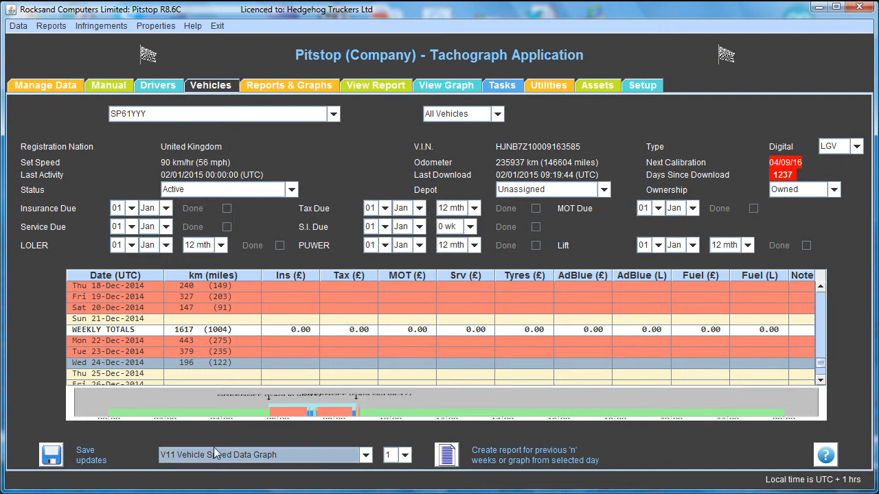
{"action": "left_click", "coordinate": [209, 364]}
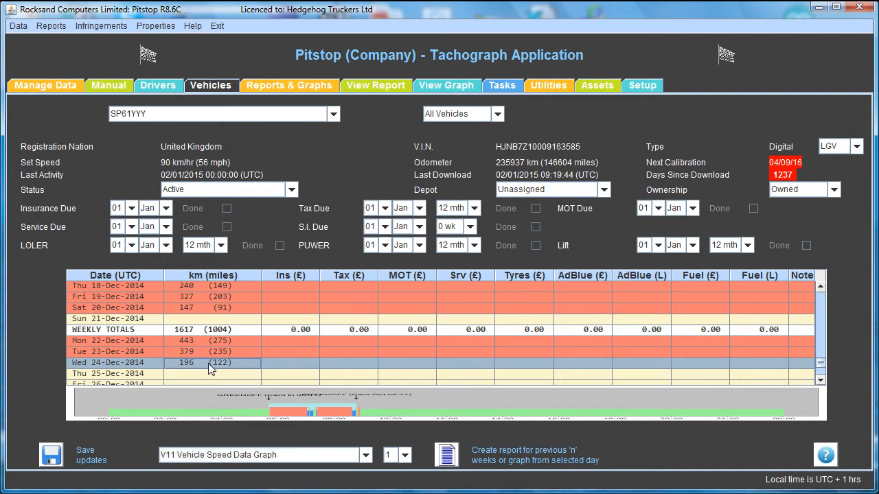
{"action": "left_click", "coordinate": [448, 456]}
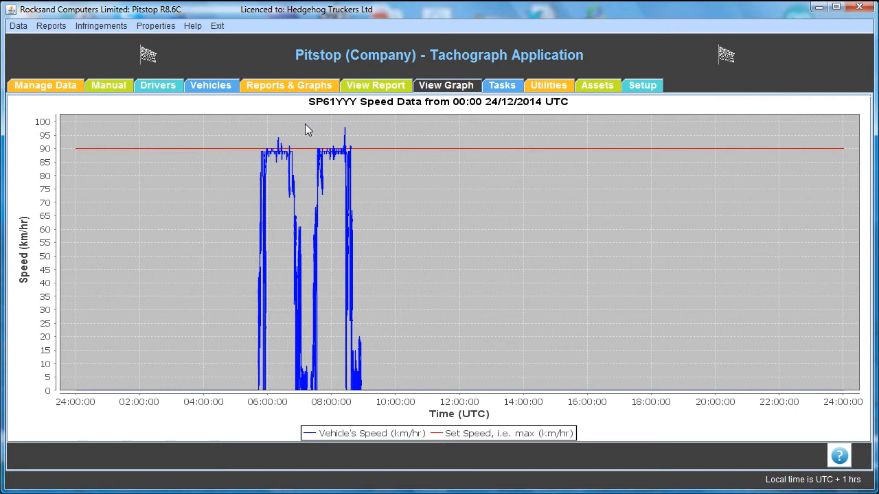
- Zoom the speed graph to the period from about 07:10 to 09:00, then restore the full-day view
{"action": "left_click_drag", "start_coordinate": [305, 124], "coordinate": [367, 407]}
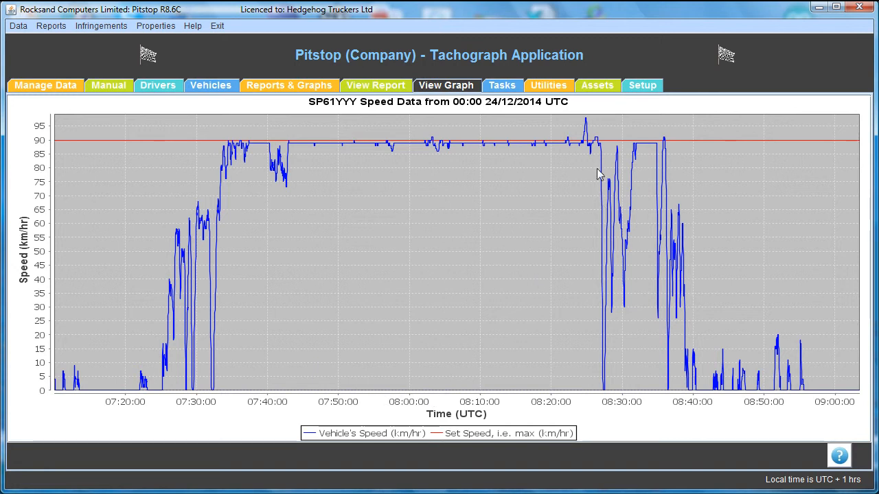
{"action": "mouse_move", "coordinate": [603, 176]}
{"action": "left_click_drag", "start_coordinate": [375, 347], "coordinate": [322, 361]}
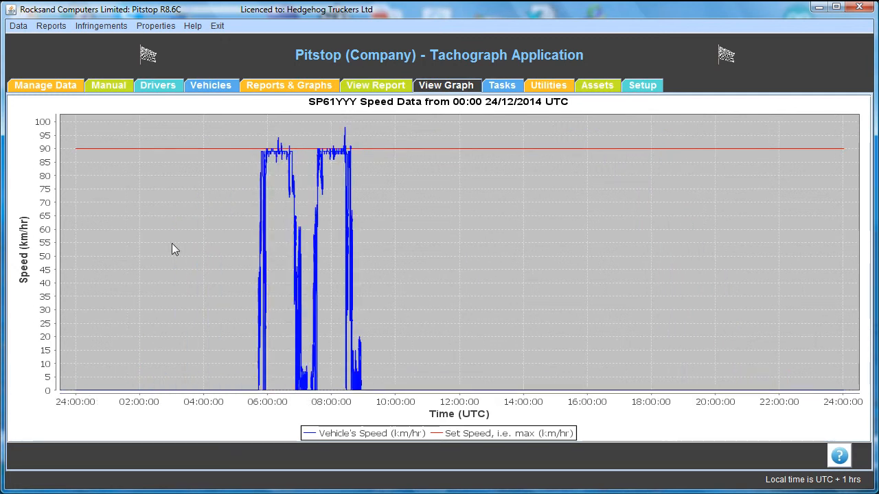
- Select V70 - Vehicle Driven Without Digicard as the report type for a new report
{"action": "left_click", "coordinate": [267, 86]}
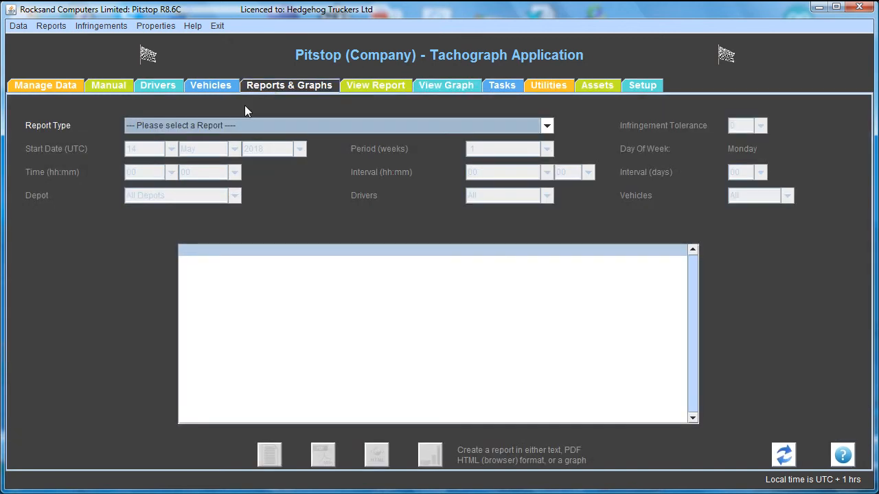
{"action": "left_click", "coordinate": [238, 127]}
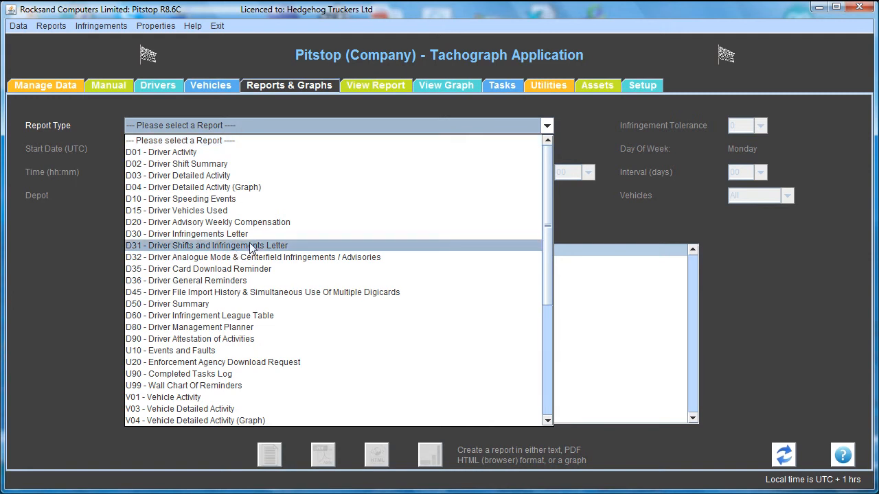
{"action": "scroll", "coordinate": [251, 248], "scroll_direction": "down", "scroll_amount": 6}
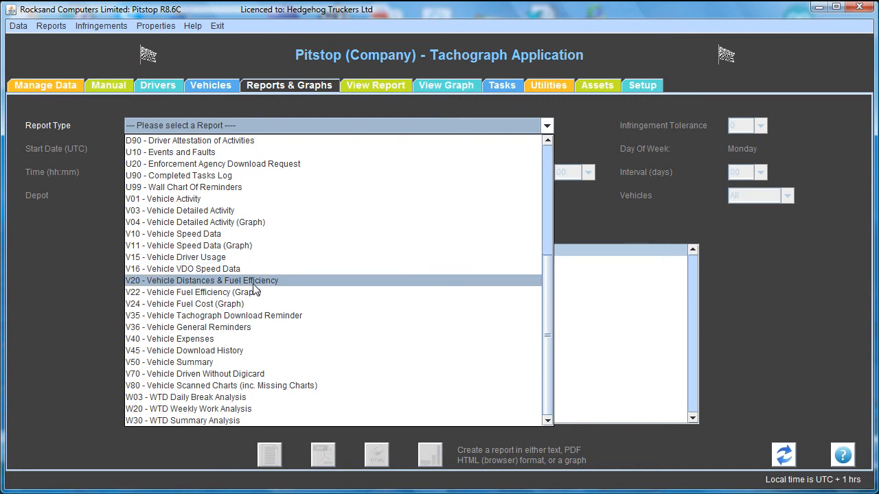
{"action": "left_click", "coordinate": [244, 374]}
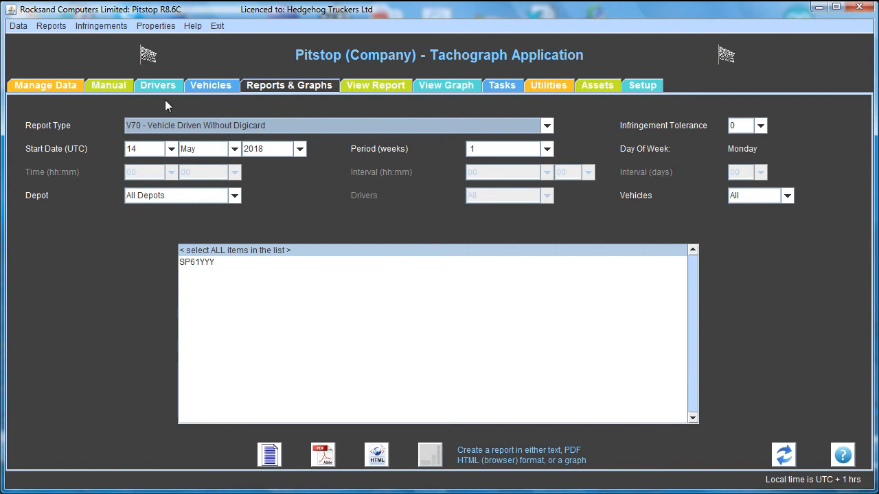
{"action": "left_click", "coordinate": [204, 87]}
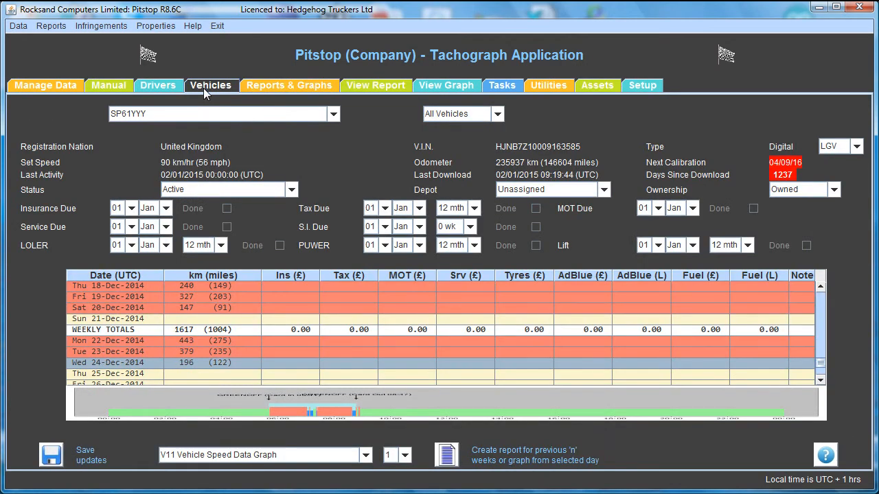
{"action": "left_click", "coordinate": [280, 87]}
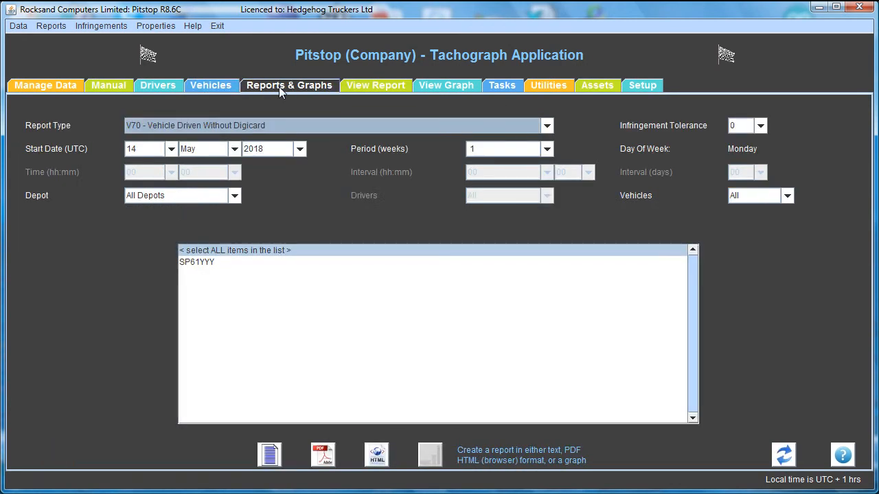
- Set the report's start date to 14 Jan 2014 and its period to 10 weeks
{"action": "left_click", "coordinate": [198, 150]}
{"action": "left_click", "coordinate": [199, 165]}
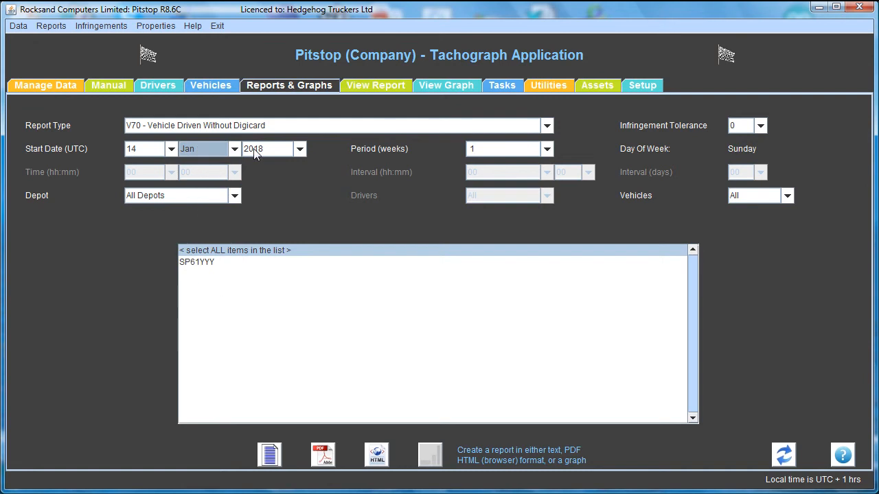
{"action": "left_click", "coordinate": [255, 153]}
{"action": "left_click", "coordinate": [263, 210]}
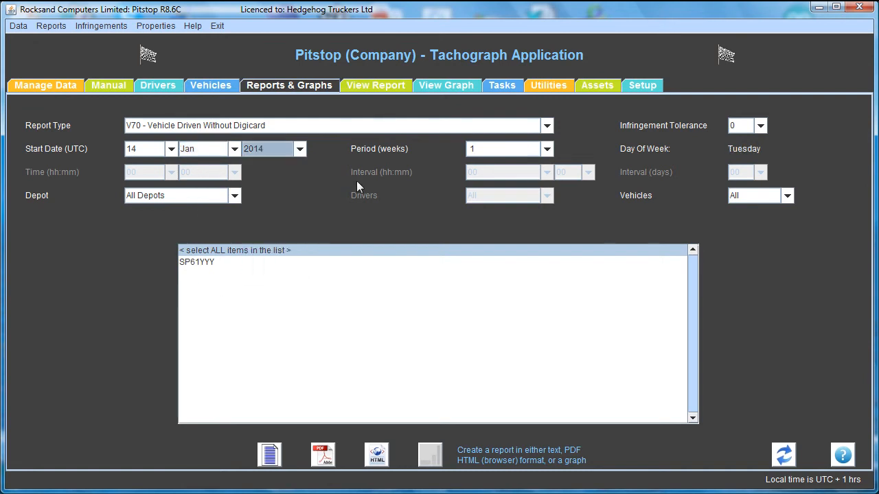
{"action": "left_click", "coordinate": [491, 150]}
{"action": "left_click", "coordinate": [512, 269]}
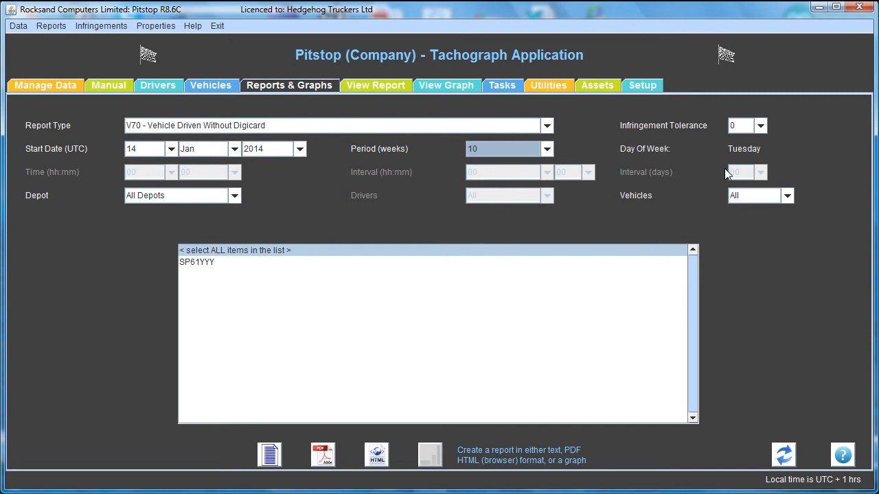
- Set the infringement tolerance to 1 and read the help information on the report settings
{"action": "left_click", "coordinate": [760, 128]}
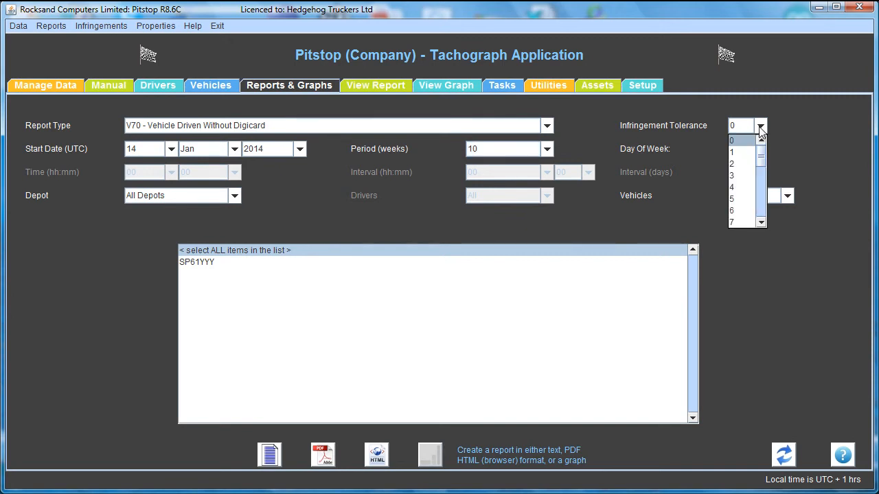
{"action": "left_click", "coordinate": [760, 130]}
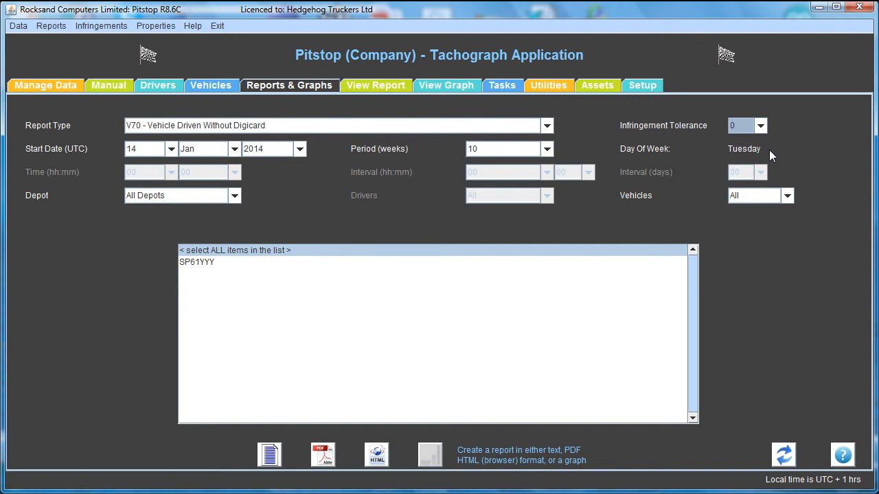
{"action": "left_click", "coordinate": [762, 129]}
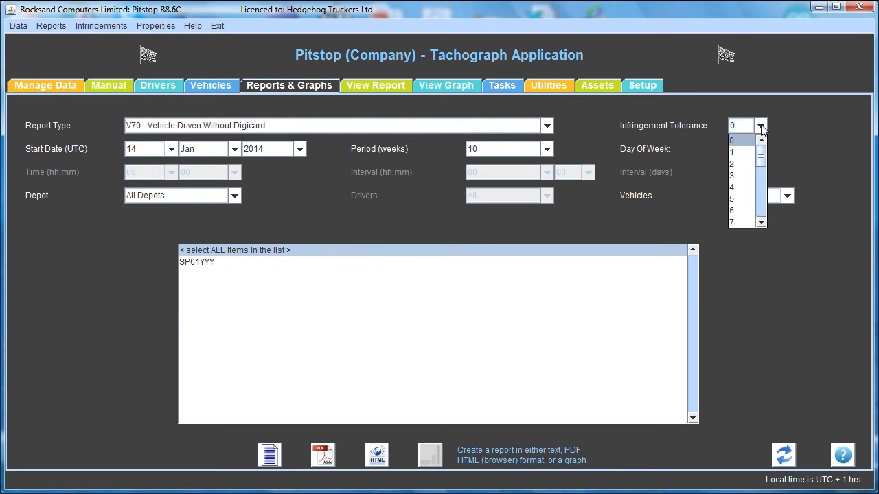
{"action": "left_click", "coordinate": [744, 152]}
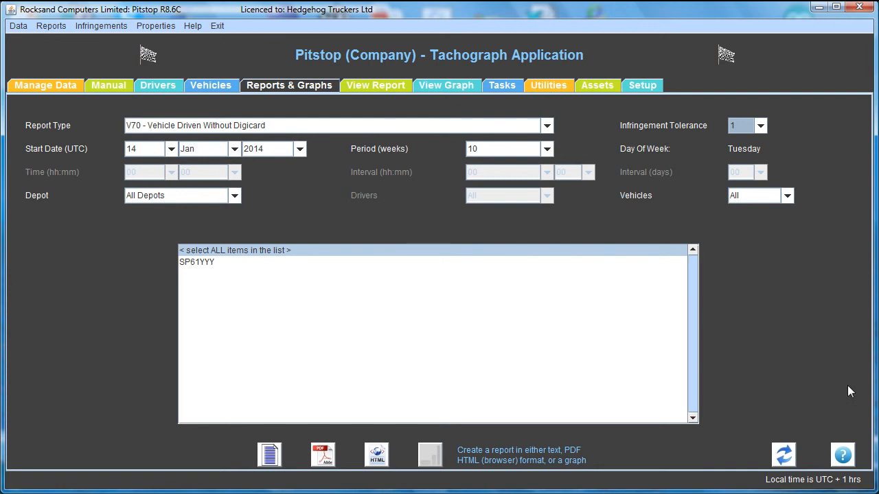
{"action": "left_click", "coordinate": [842, 456]}
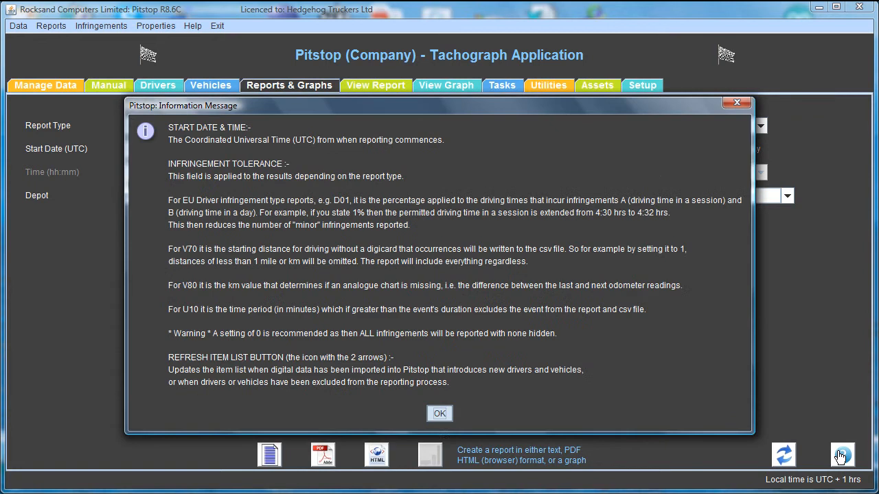
{"action": "left_click", "coordinate": [439, 414]}
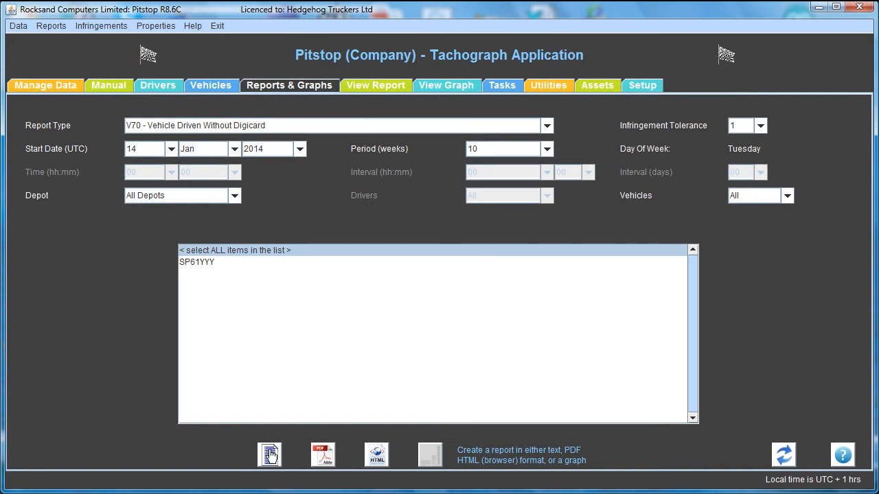
- Create the V70 report in text format for all vehicles, page through to its last page, and return to the report settings
{"action": "left_click", "coordinate": [269, 455]}
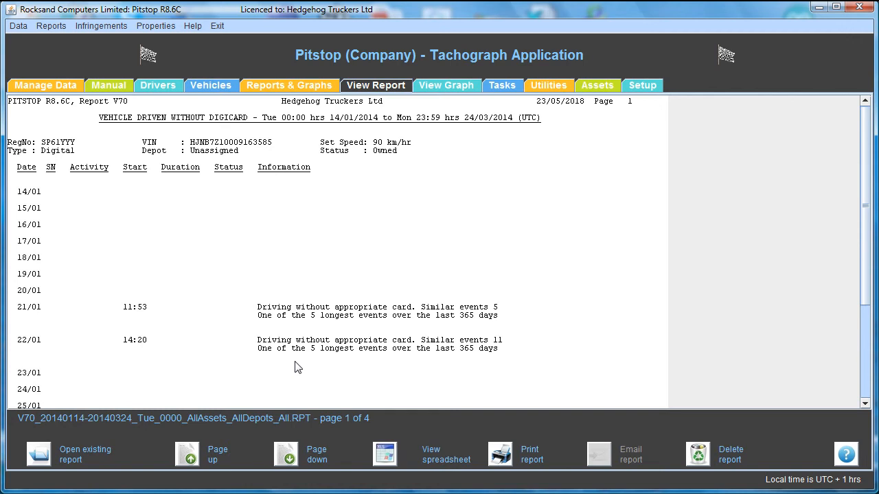
{"action": "left_click", "coordinate": [288, 456]}
{"action": "left_click", "coordinate": [291, 458]}
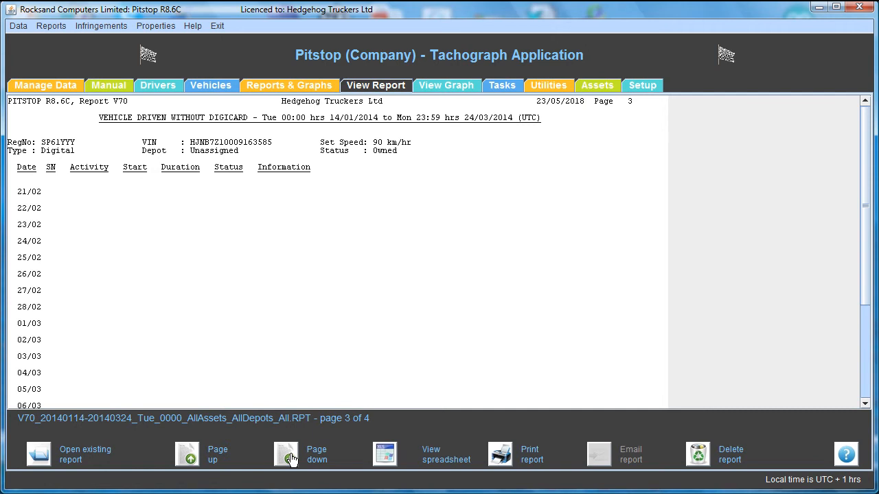
{"action": "left_click", "coordinate": [291, 458]}
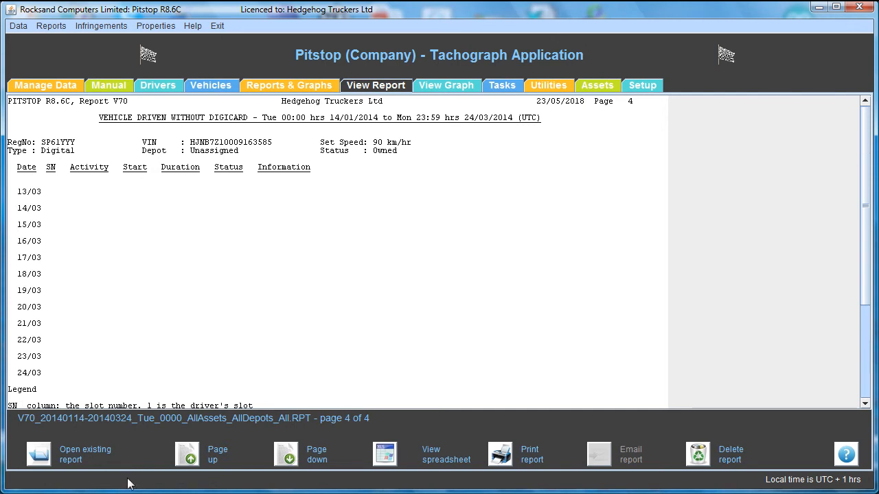
{"action": "left_click", "coordinate": [289, 85]}
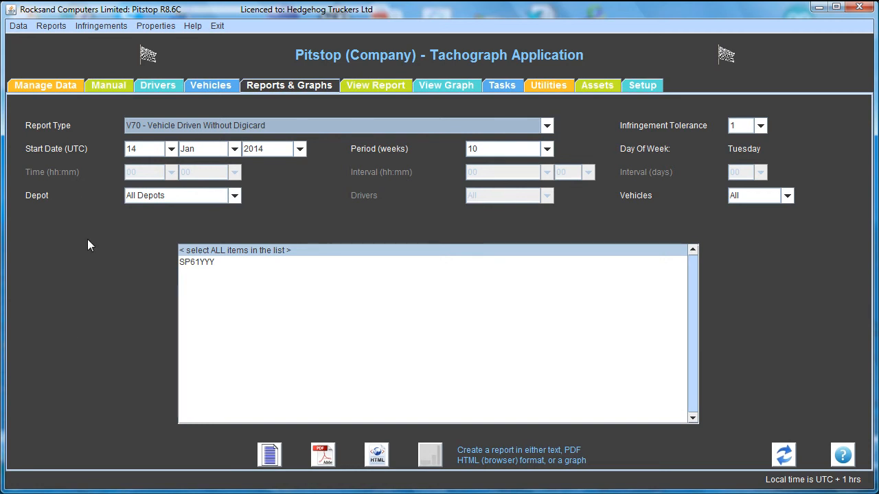
- Examine the insurance reminder options among the vehicle reminders in the application setup
{"action": "left_click", "coordinate": [207, 89]}
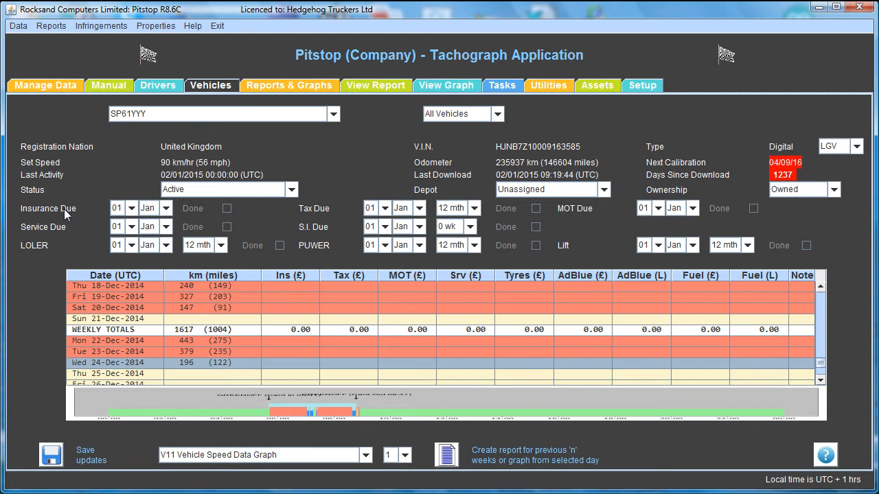
{"action": "left_click", "coordinate": [631, 88]}
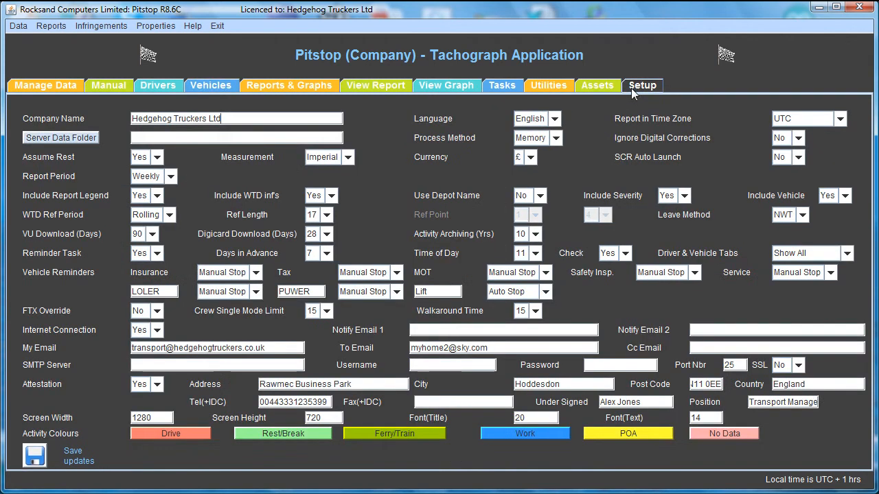
{"action": "left_click", "coordinate": [257, 275]}
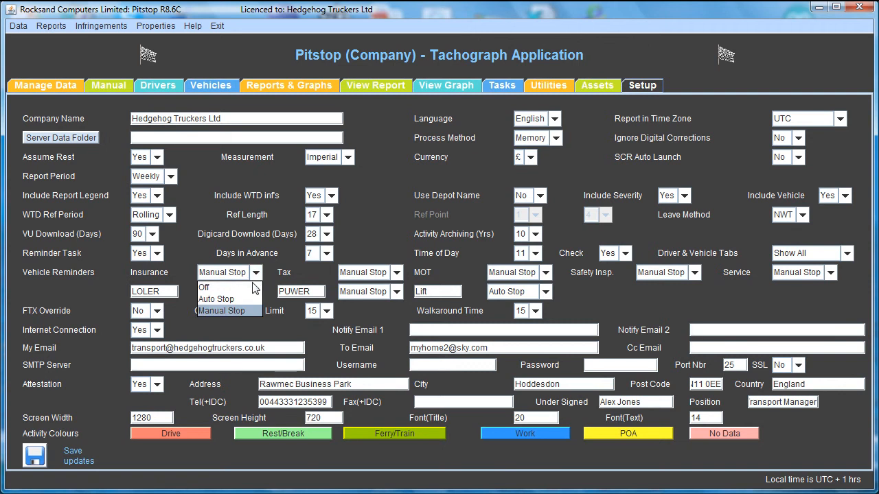
{"action": "left_click", "coordinate": [256, 275]}
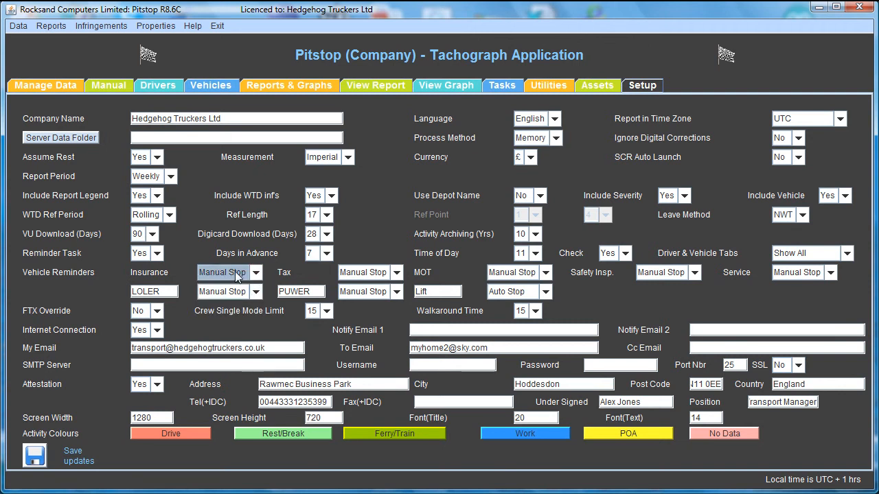
- Set the Insurance Due date of vehicle SP61YYY to 20 Jun
{"action": "left_click", "coordinate": [212, 88]}
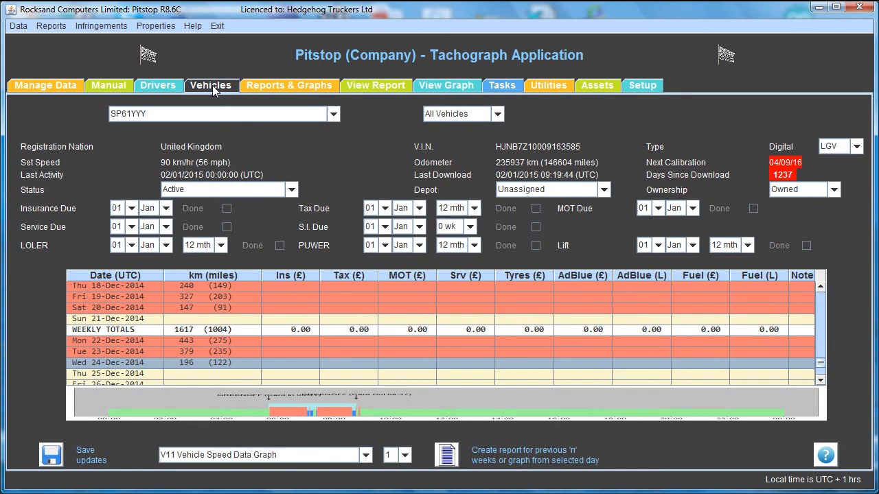
{"action": "left_click", "coordinate": [131, 227]}
{"action": "left_click", "coordinate": [118, 232]}
{"action": "left_click", "coordinate": [165, 208]}
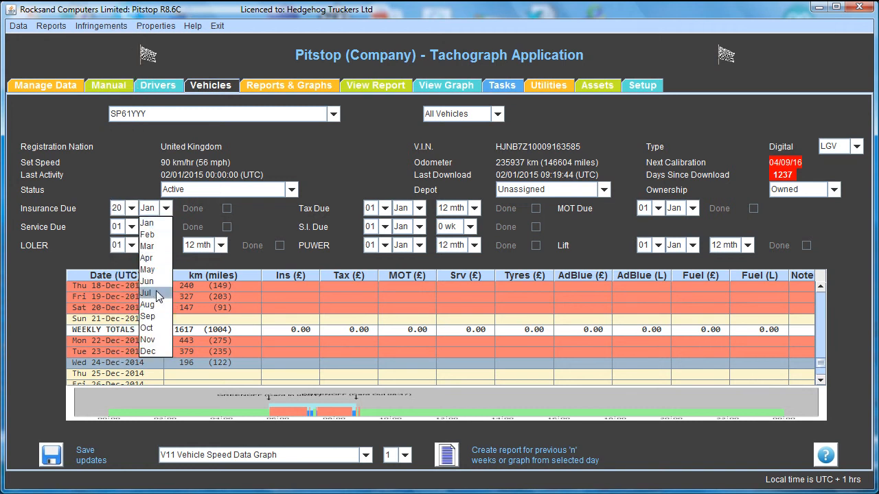
{"action": "left_click", "coordinate": [153, 282]}
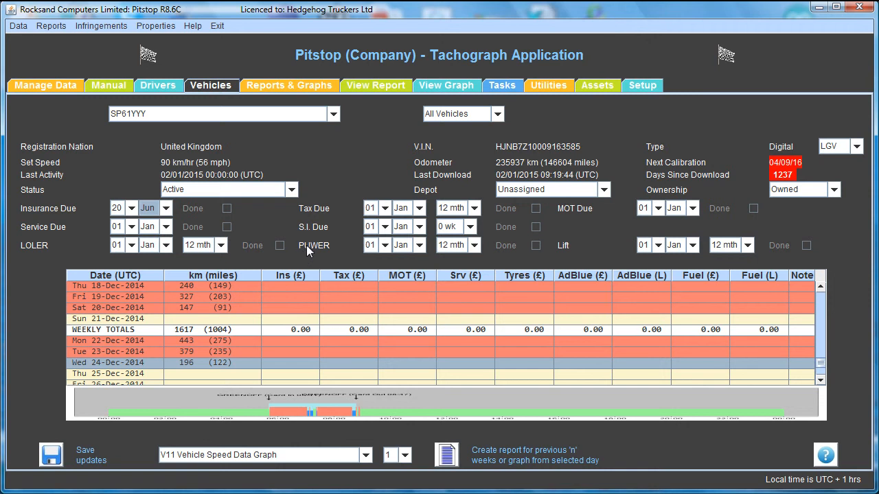
- Examine the customisable LOLER reminder name among the vehicle reminders in the application setup, and return to the vehicle's details
{"action": "left_click", "coordinate": [642, 88]}
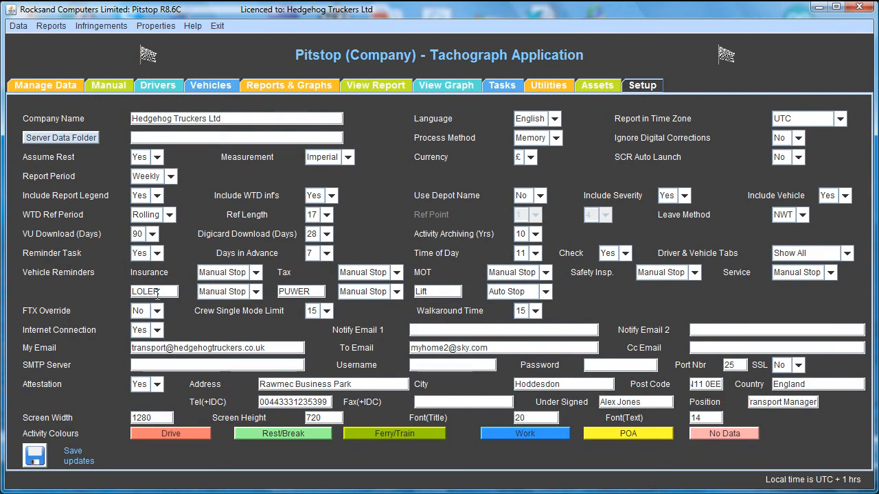
{"action": "double_click", "coordinate": [157, 293]}
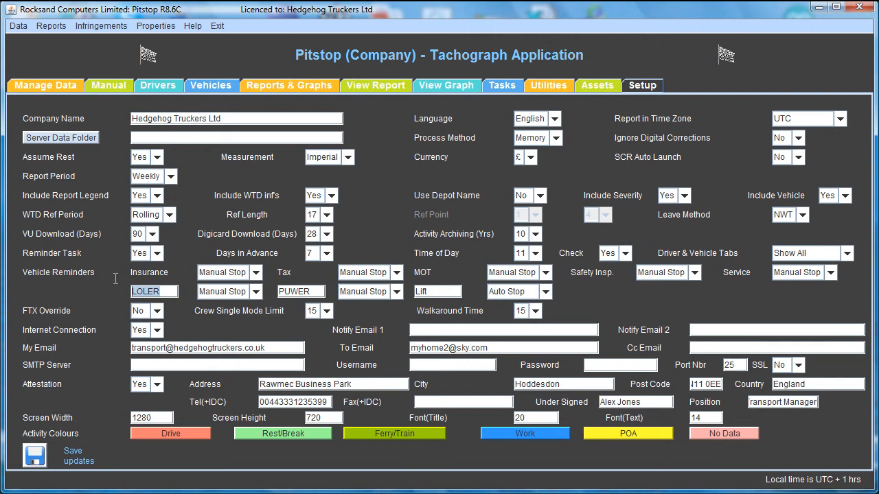
{"action": "left_click", "coordinate": [193, 88]}
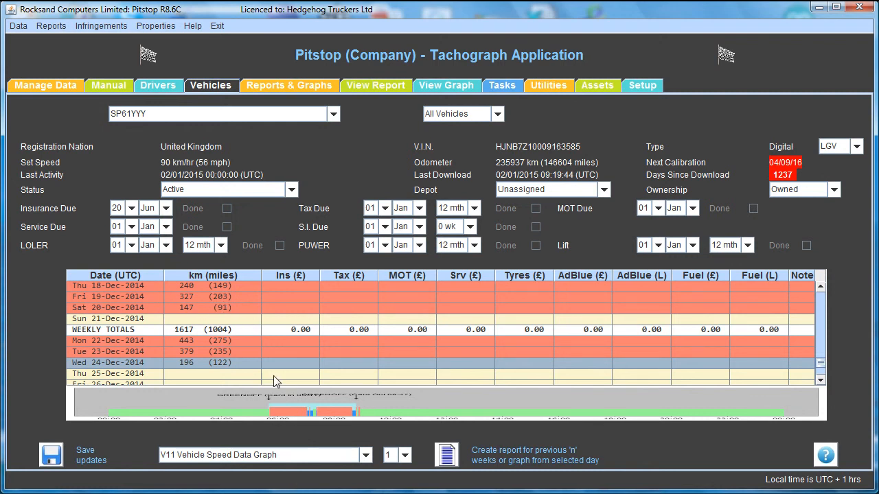
{"action": "left_click", "coordinate": [288, 287]}
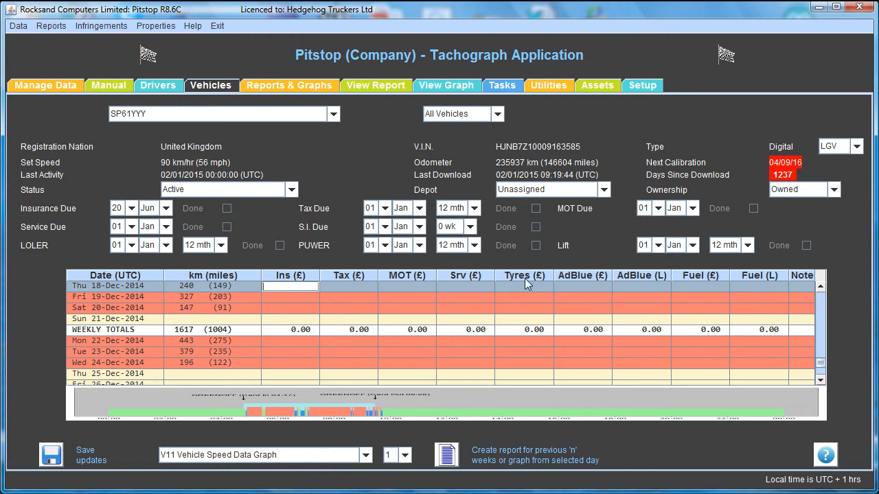
{"action": "left_click", "coordinate": [690, 287]}
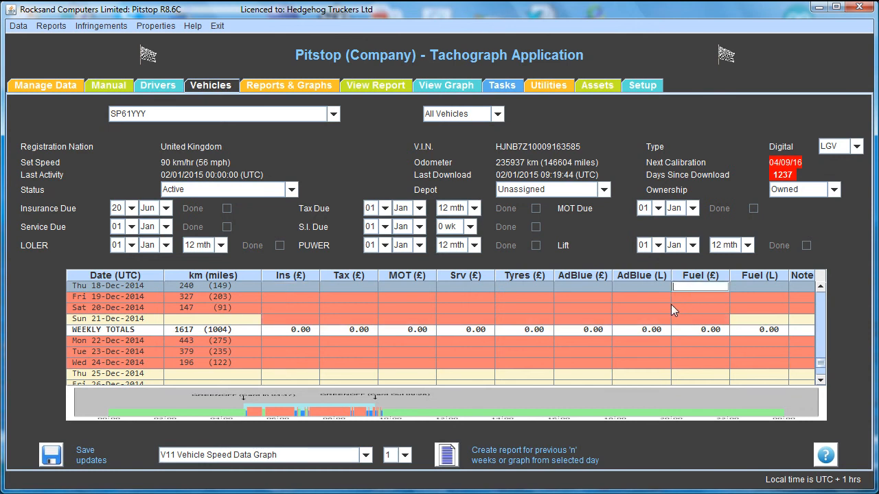
{"action": "type", "text": "100"}
{"action": "left_click", "coordinate": [761, 286]}
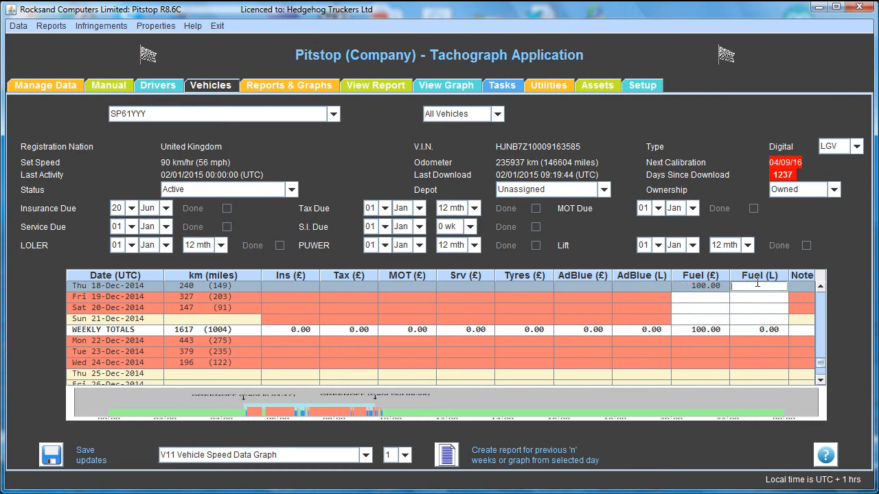
{"action": "type", "text": "90.00"}
{"action": "key", "text": "Tab"}
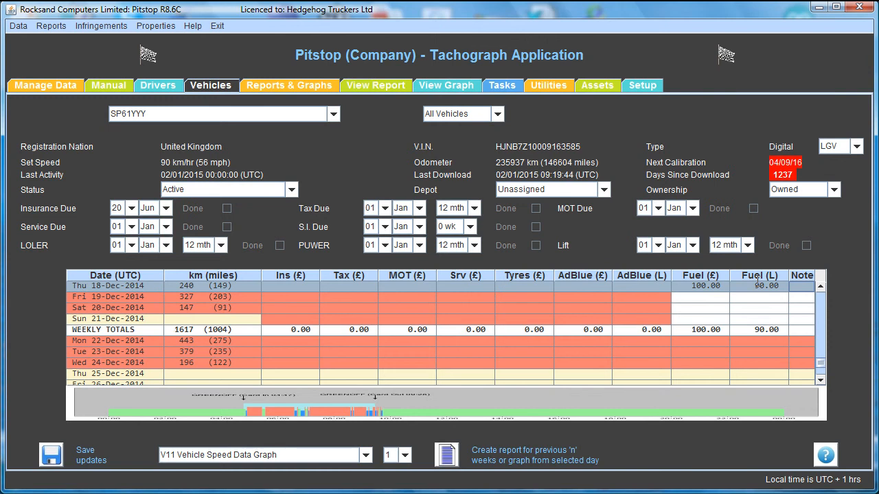